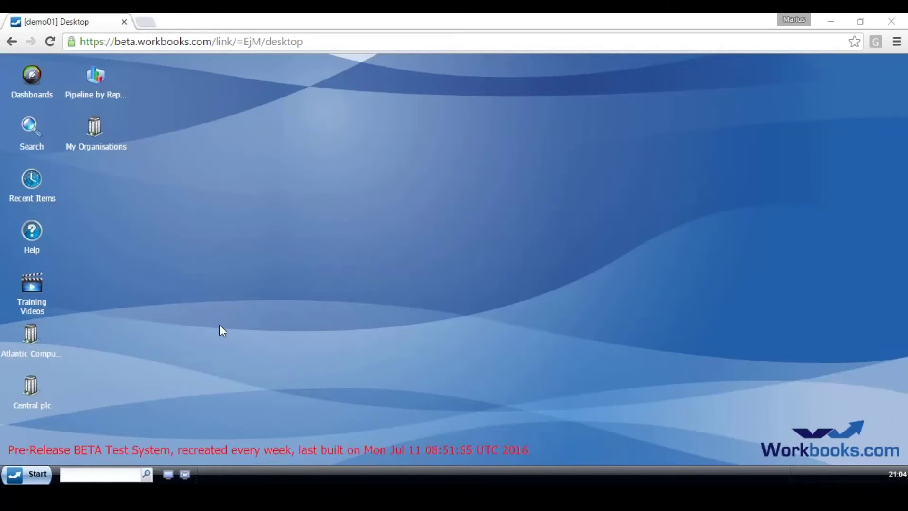
- Show a Map position column in the My Organisations list via the Town column's Columns menu
{"action": "double_click", "coordinate": [95, 131]}
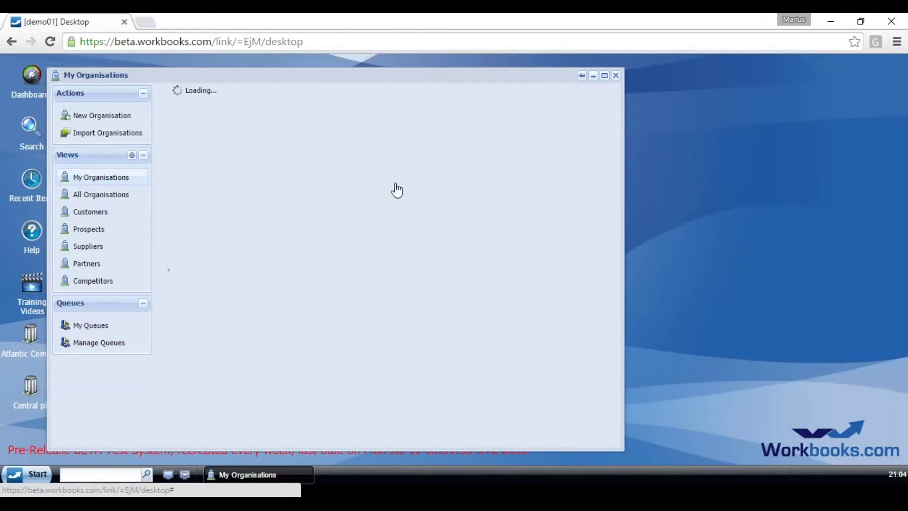
{"action": "mouse_move", "coordinate": [412, 107]}
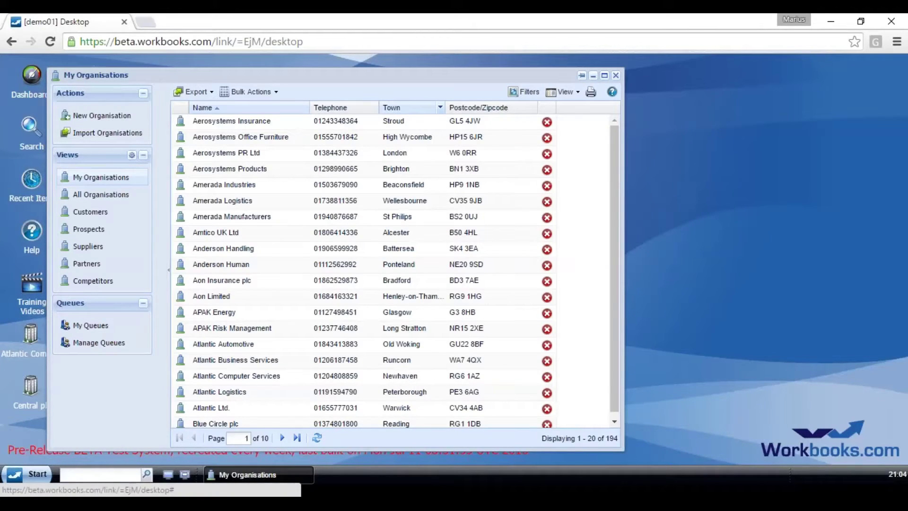
{"action": "left_click", "coordinate": [440, 107]}
{"action": "mouse_move", "coordinate": [469, 183]}
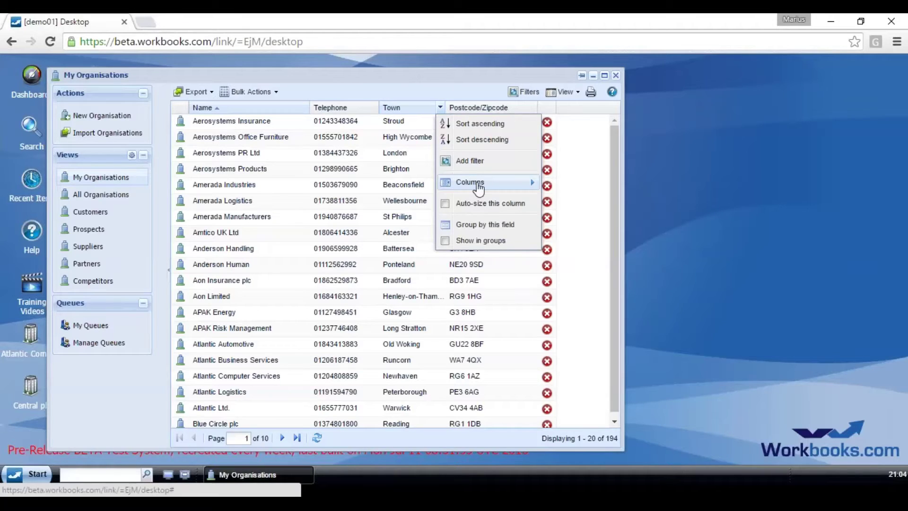
{"action": "scroll", "coordinate": [582, 412], "scroll_direction": "down", "scroll_amount": 1}
{"action": "scroll", "coordinate": [587, 415], "scroll_direction": "down", "scroll_amount": 5}
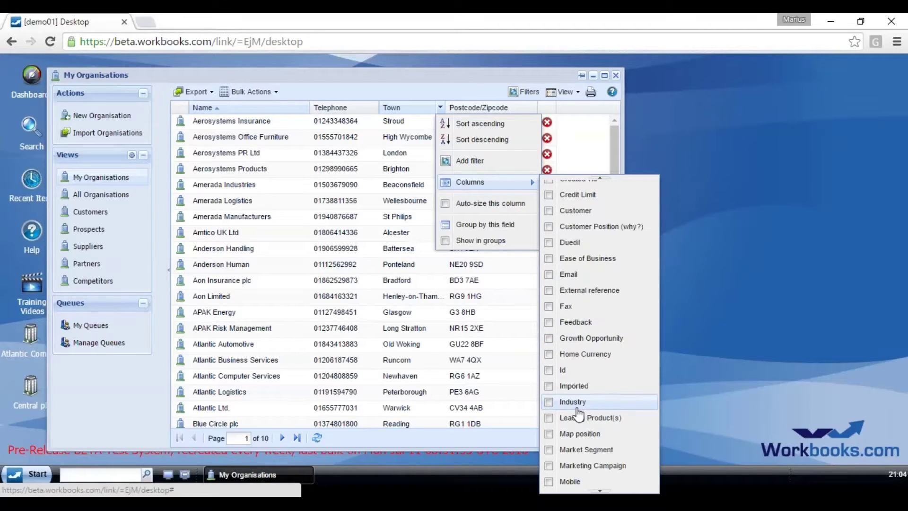
{"action": "left_click", "coordinate": [581, 434]}
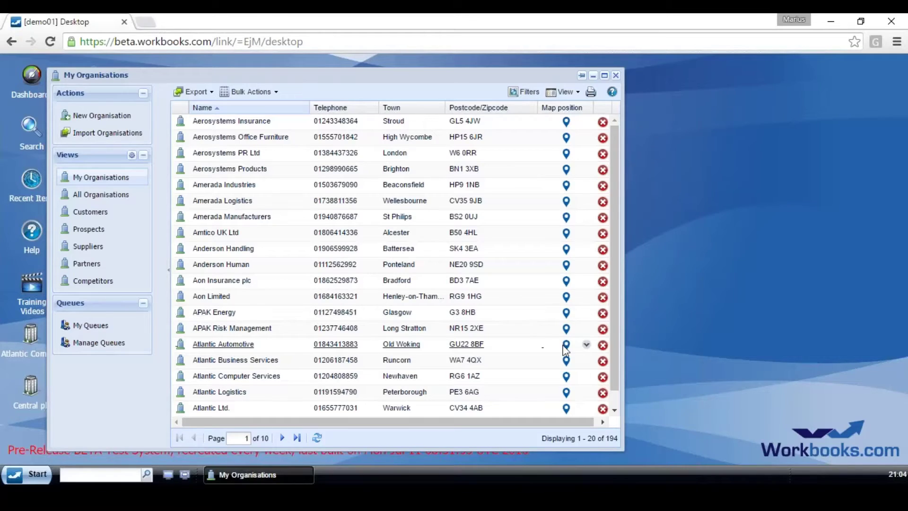
- Switch My Organisations to View as Map & List and zoom the map onto England
{"action": "left_click", "coordinate": [580, 93]}
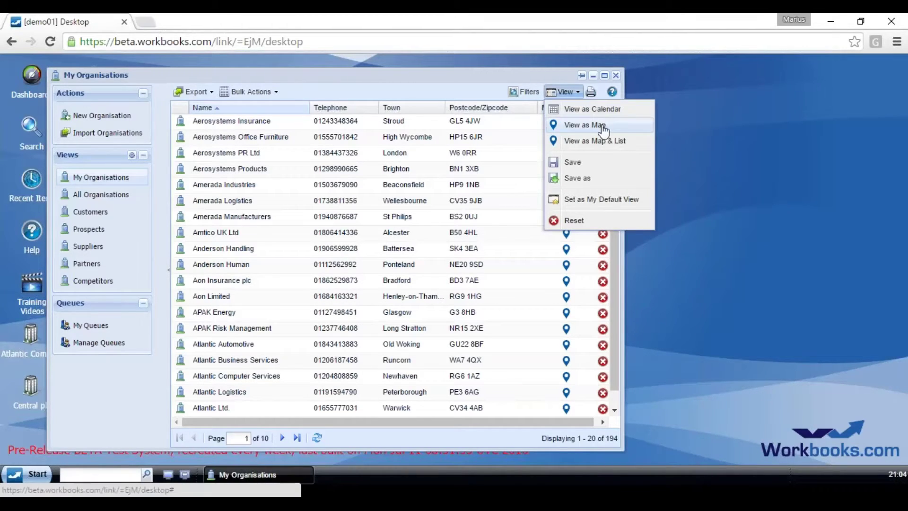
{"action": "left_click", "coordinate": [625, 144]}
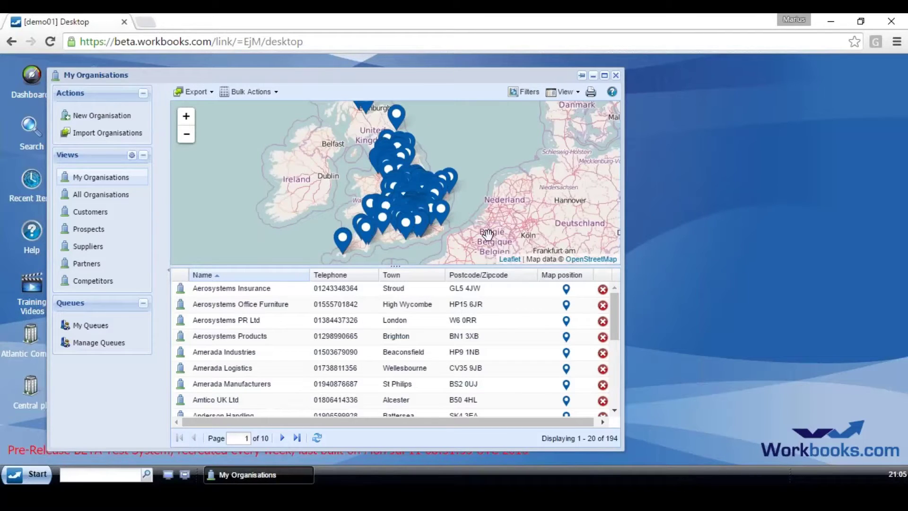
{"action": "left_click", "coordinate": [187, 134]}
{"action": "left_click", "coordinate": [186, 118]}
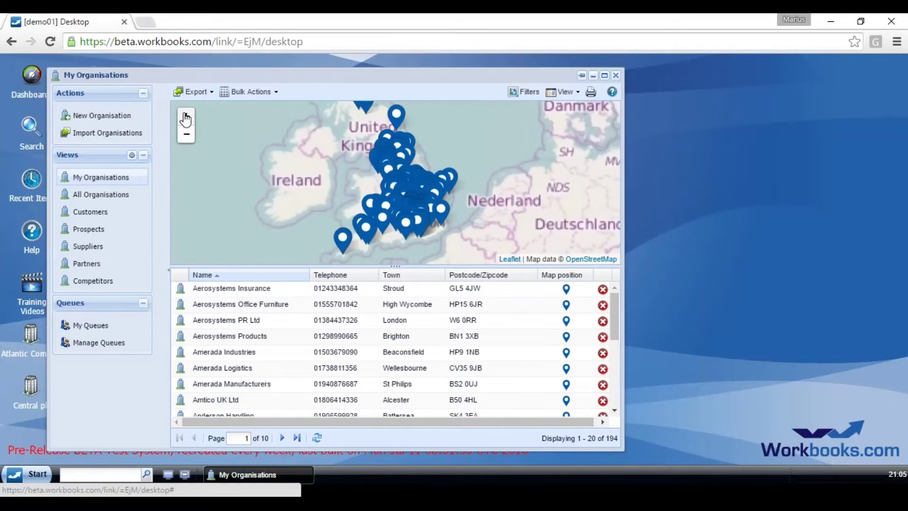
{"action": "left_click", "coordinate": [186, 119]}
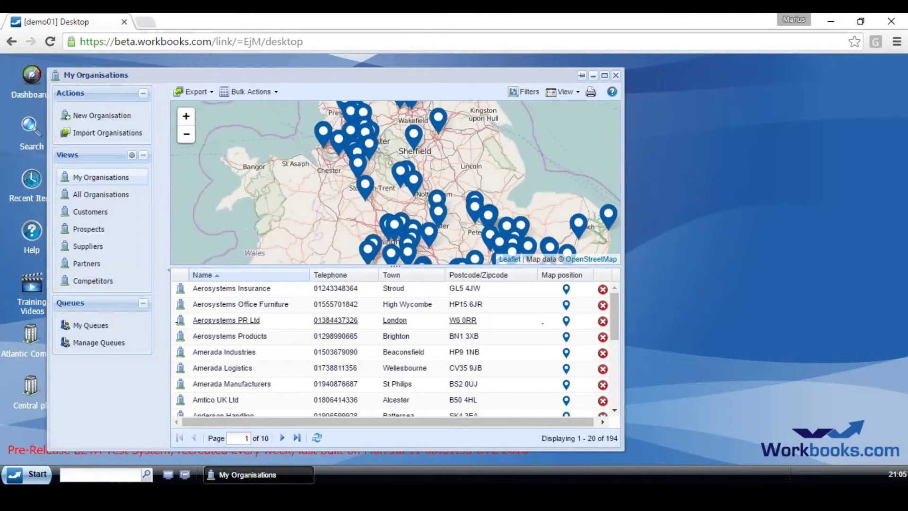
- Show Aerosystems Products' Brighton location on the map, view its record, then close it
{"action": "left_click", "coordinate": [588, 338]}
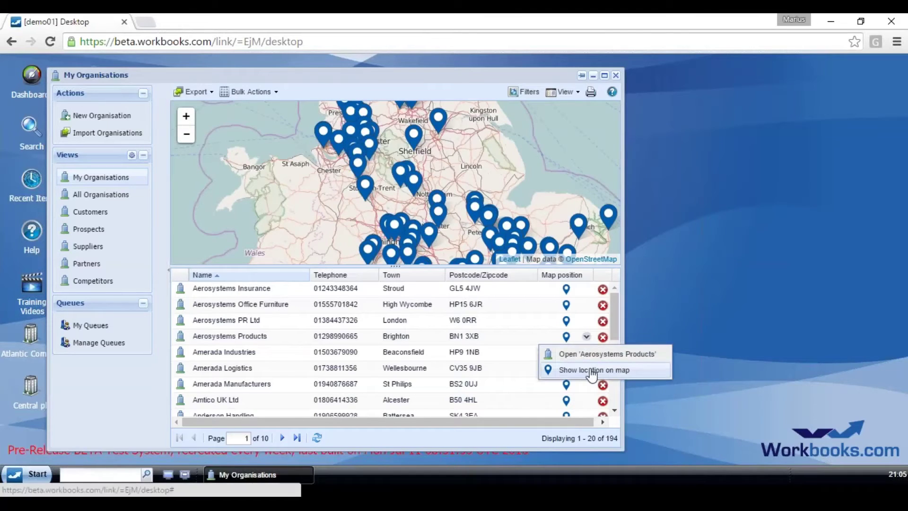
{"action": "left_click", "coordinate": [593, 370]}
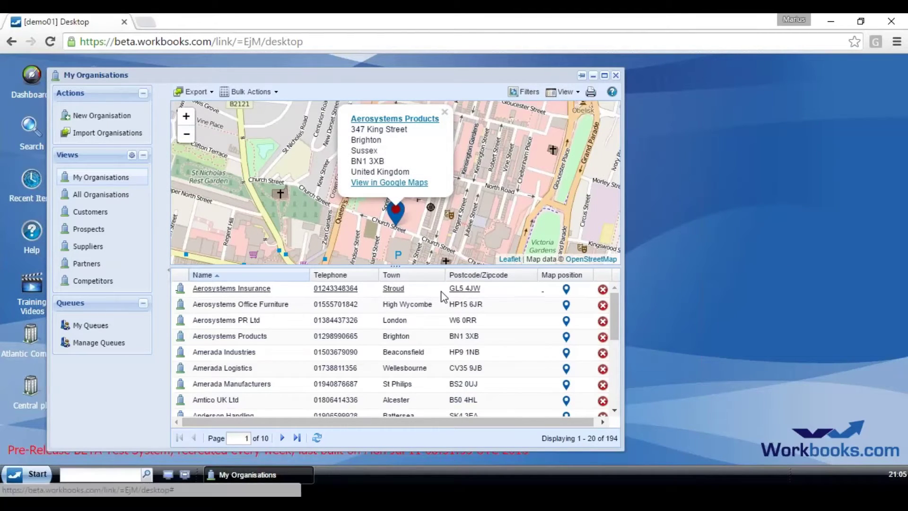
{"action": "left_click", "coordinate": [424, 120]}
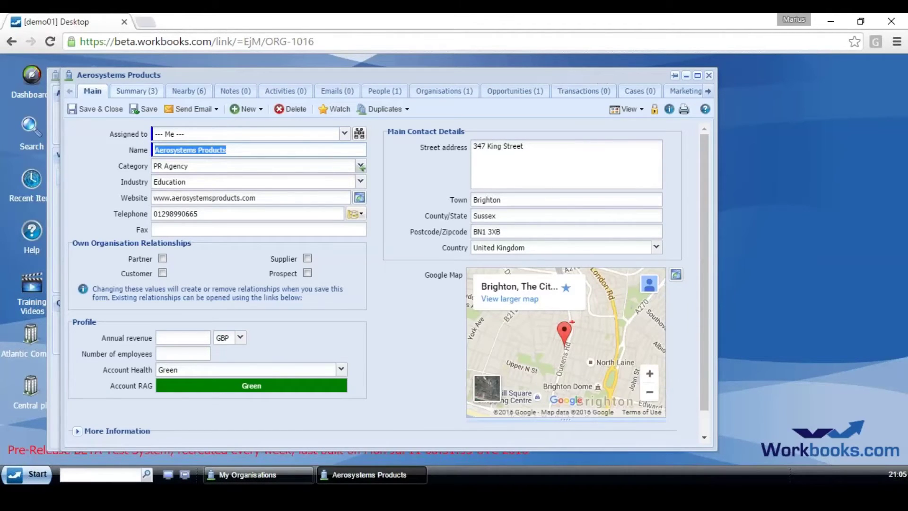
{"action": "left_click", "coordinate": [709, 76]}
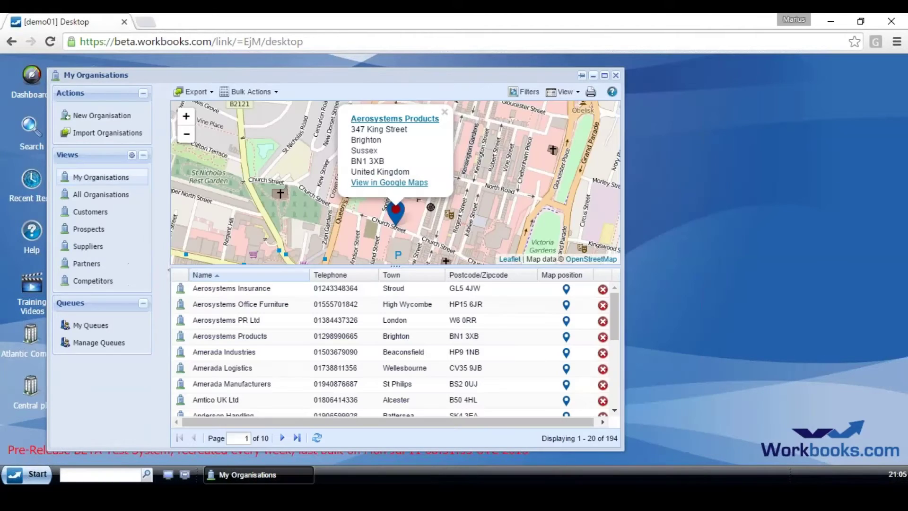
{"action": "left_click", "coordinate": [412, 182]}
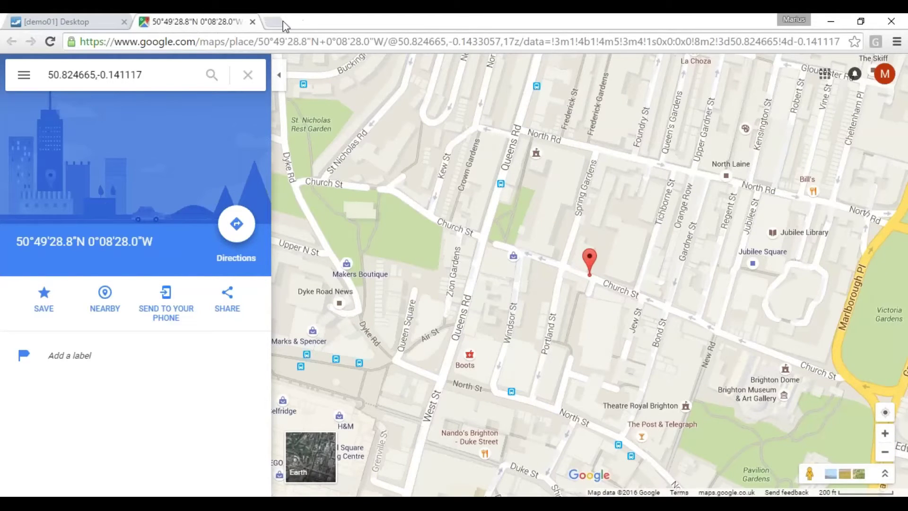
{"action": "left_click", "coordinate": [253, 24]}
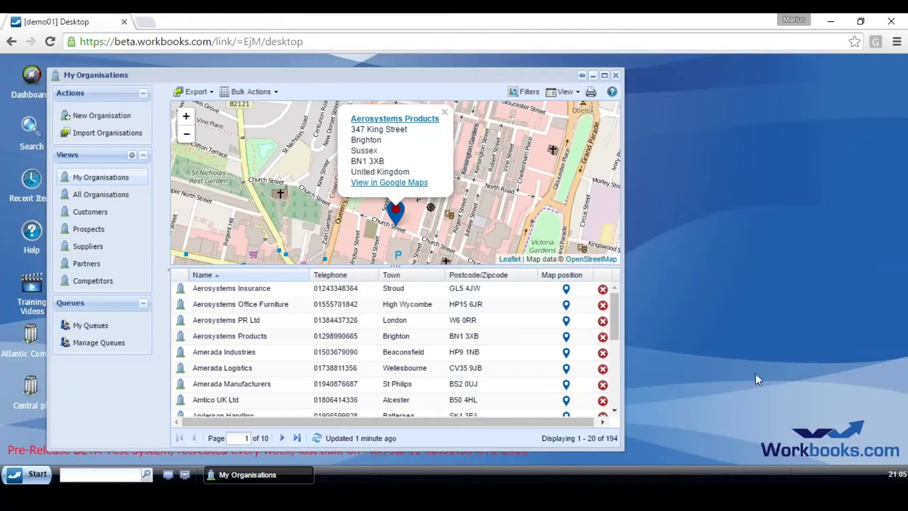
- Filter organisations by Map position within 10 miles of Reading
{"action": "left_click", "coordinate": [526, 92]}
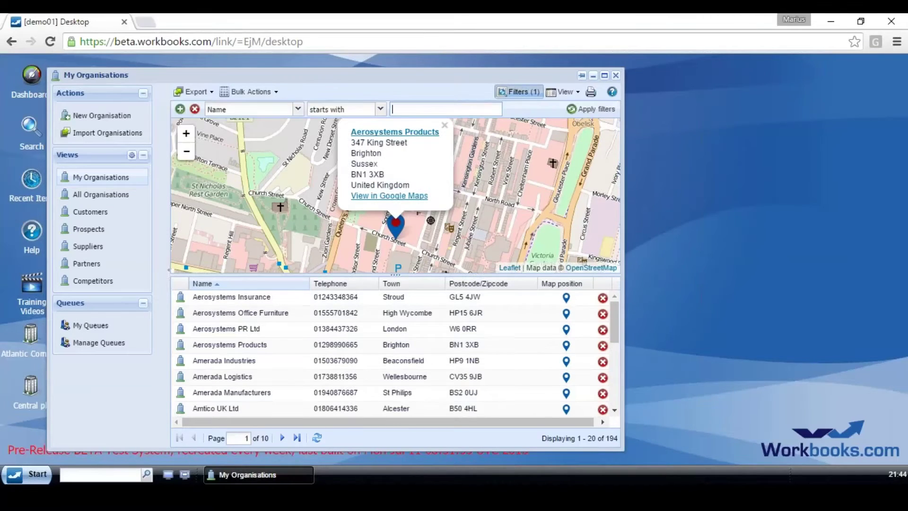
{"action": "type", "text": "map"}
{"action": "key", "text": "Return"}
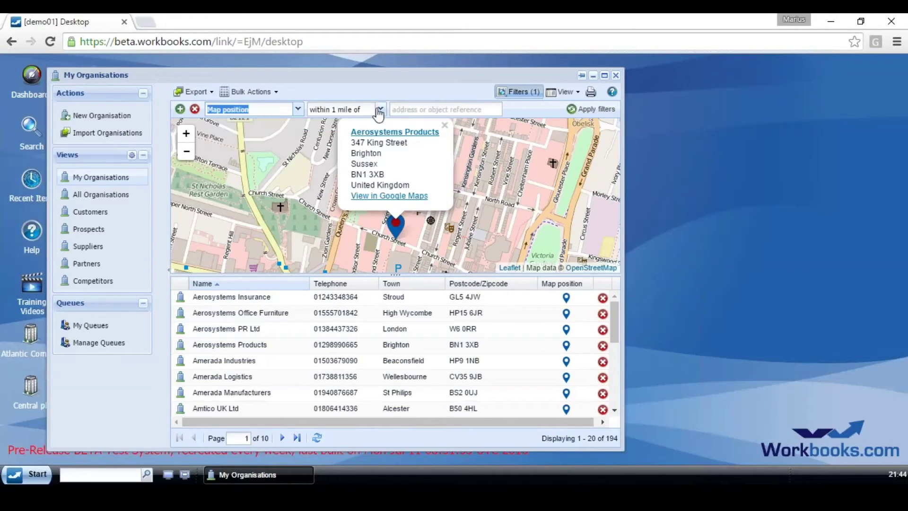
{"action": "left_click", "coordinate": [380, 110]}
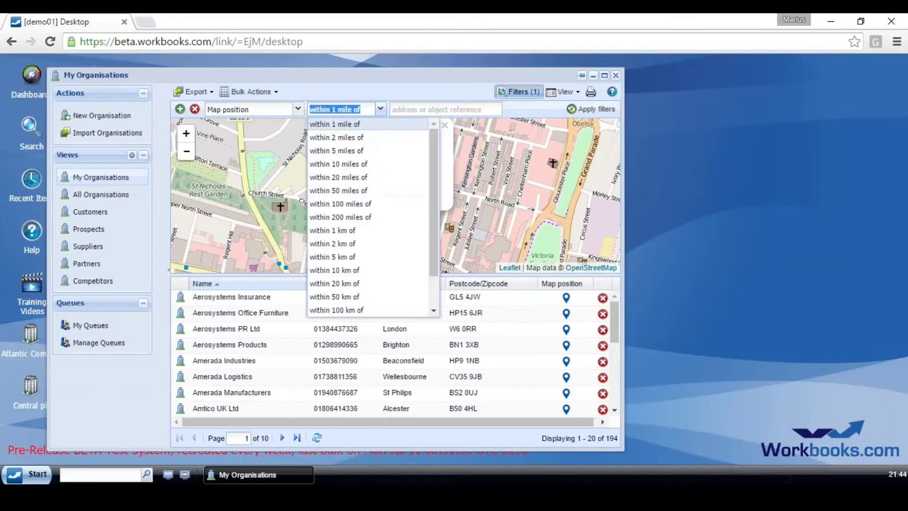
{"action": "left_click", "coordinate": [365, 165]}
{"action": "left_click", "coordinate": [401, 109]}
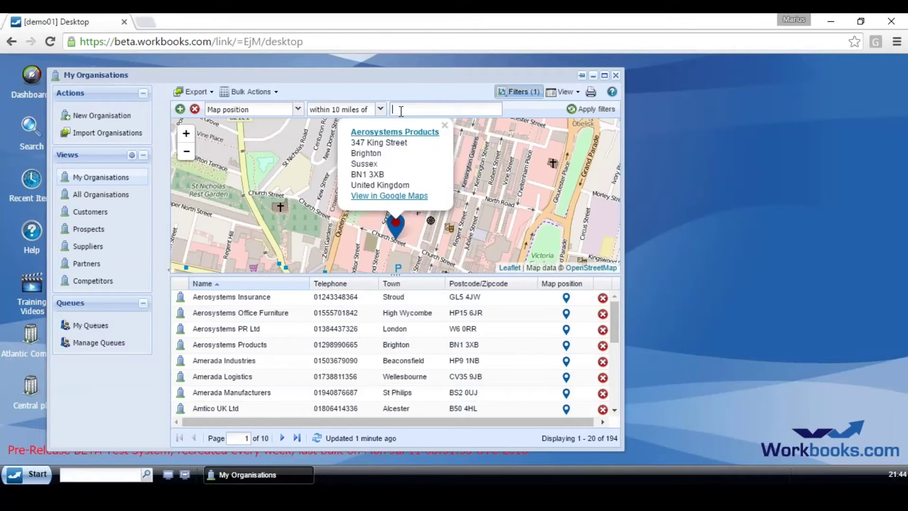
{"action": "type", "text": "Reading"}
{"action": "key", "text": "Return"}
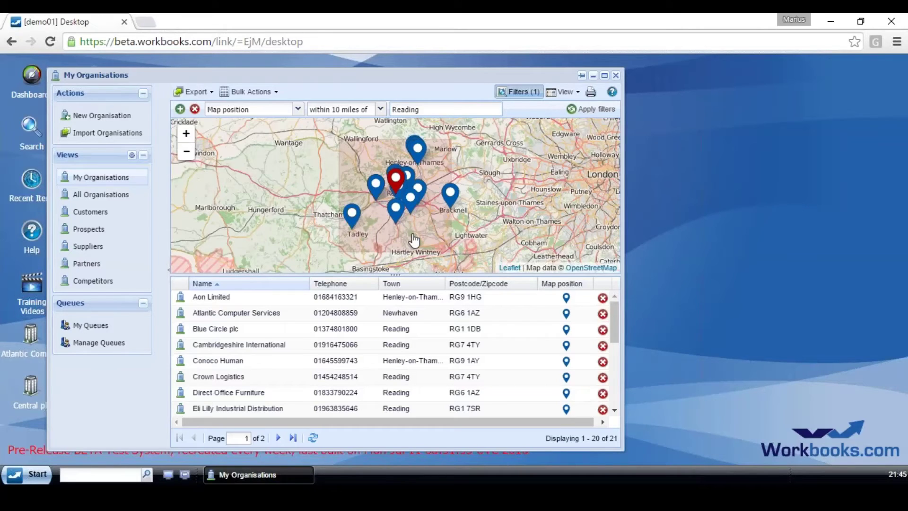
- Add a second Map position filter within 10 miles of Bracknell and apply both, giving 29 results
{"action": "left_click", "coordinate": [181, 110]}
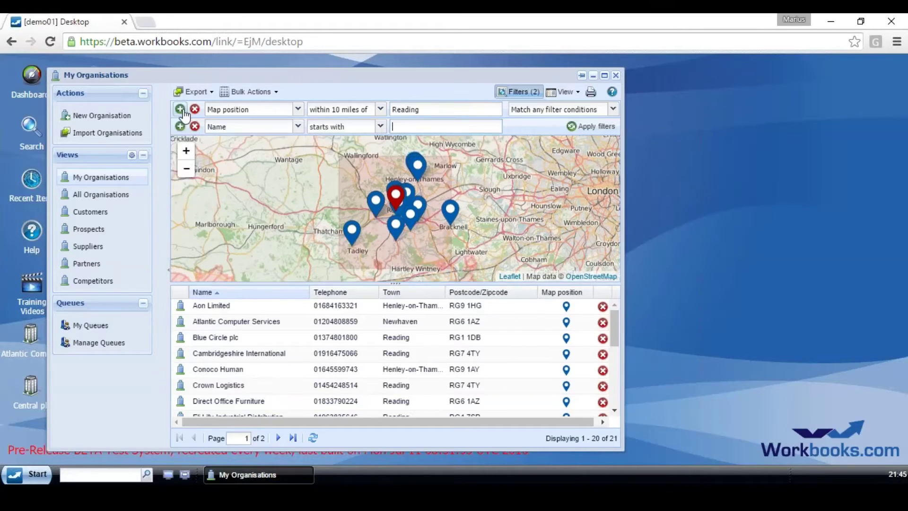
{"action": "left_click", "coordinate": [248, 127]}
{"action": "type", "text": "map"}
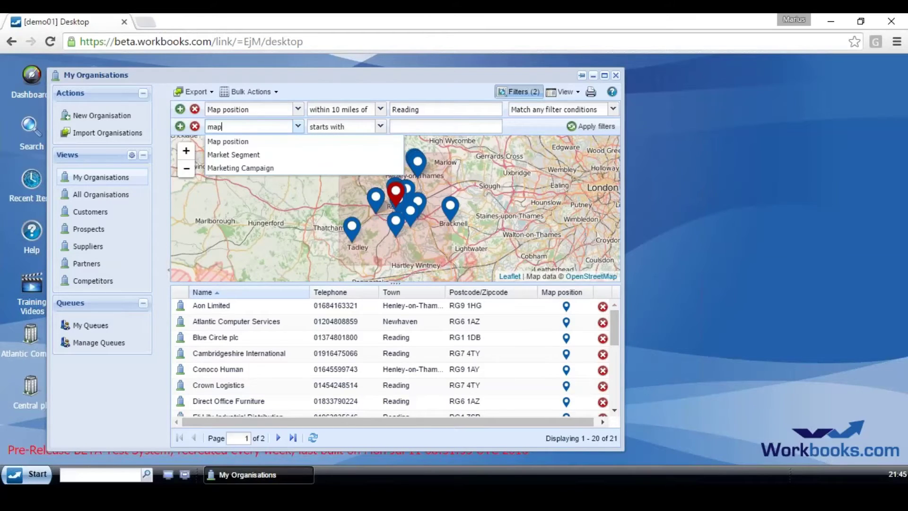
{"action": "left_click", "coordinate": [265, 143]}
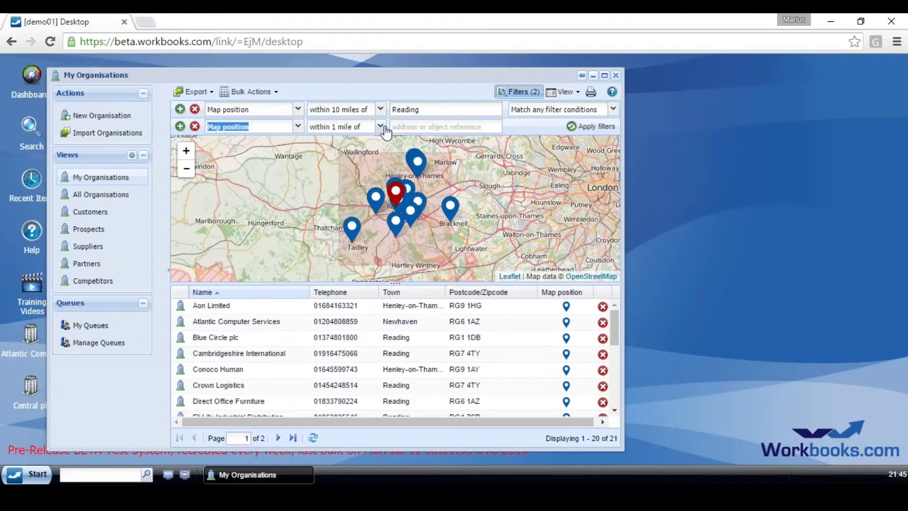
{"action": "left_click", "coordinate": [380, 126]}
{"action": "left_click", "coordinate": [354, 179]}
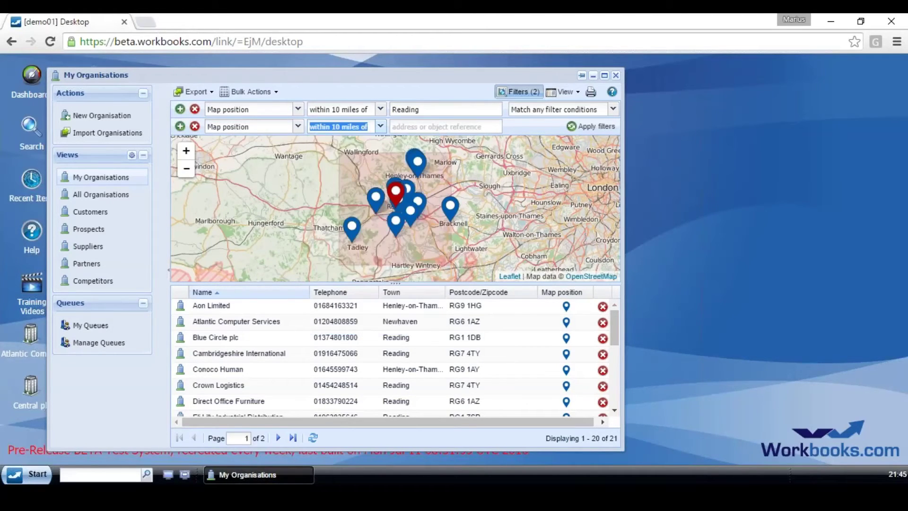
{"action": "left_click", "coordinate": [411, 127]}
{"action": "type", "text": "Bracknell"}
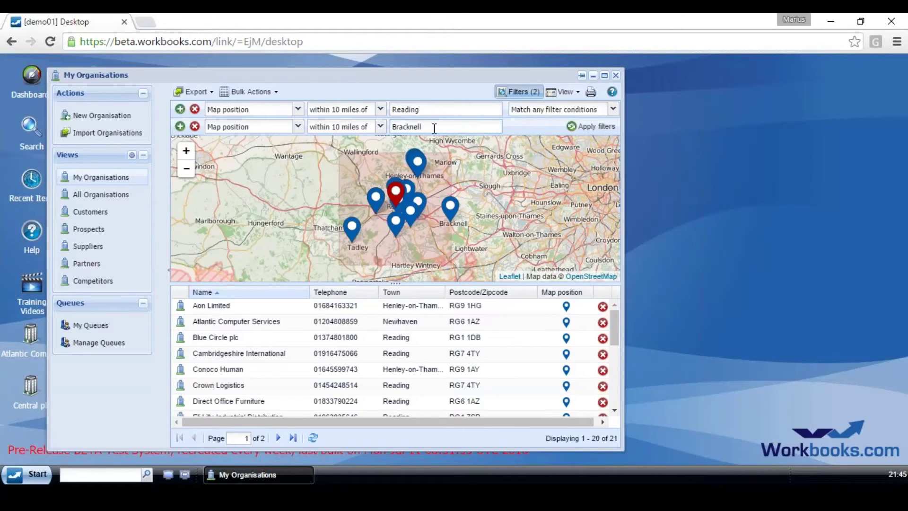
{"action": "left_click", "coordinate": [603, 130]}
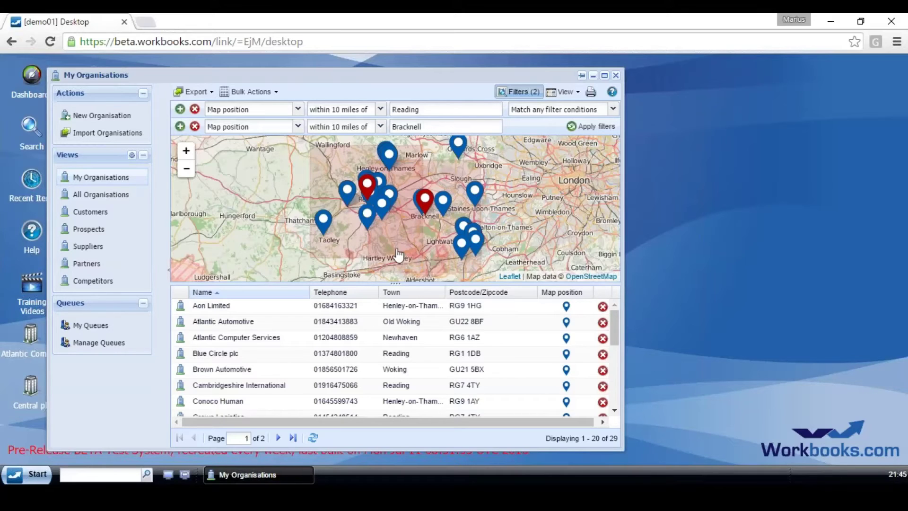
- Require Match all filter conditions and apply, leaving 15 organisations near both Reading and Bracknell
{"action": "left_click", "coordinate": [567, 109]}
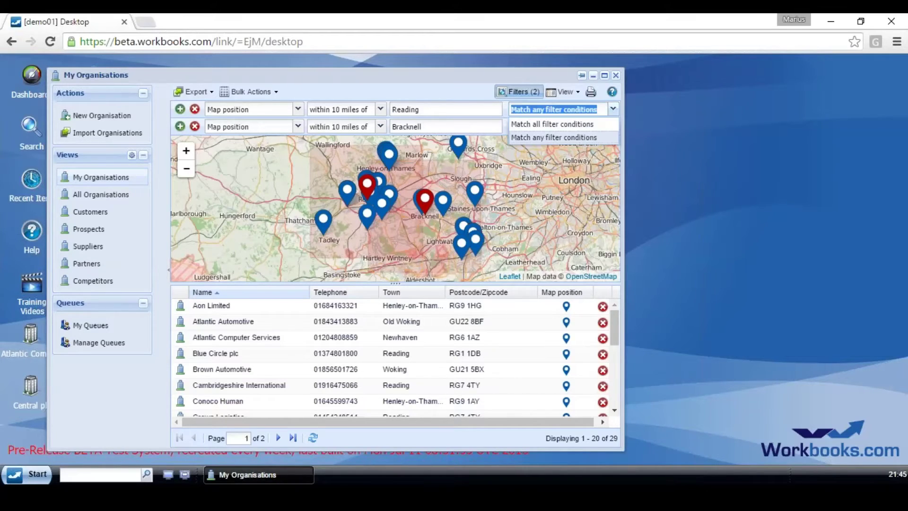
{"action": "left_click", "coordinate": [552, 125]}
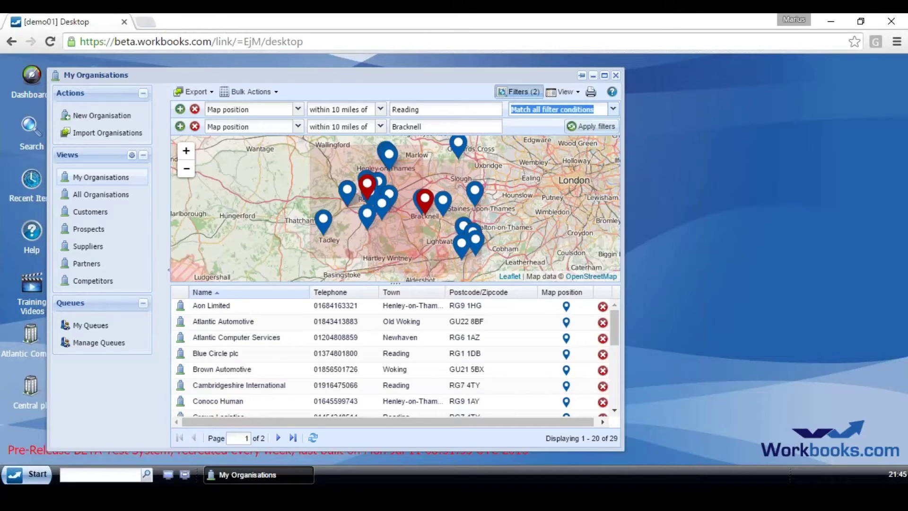
{"action": "left_click", "coordinate": [595, 127]}
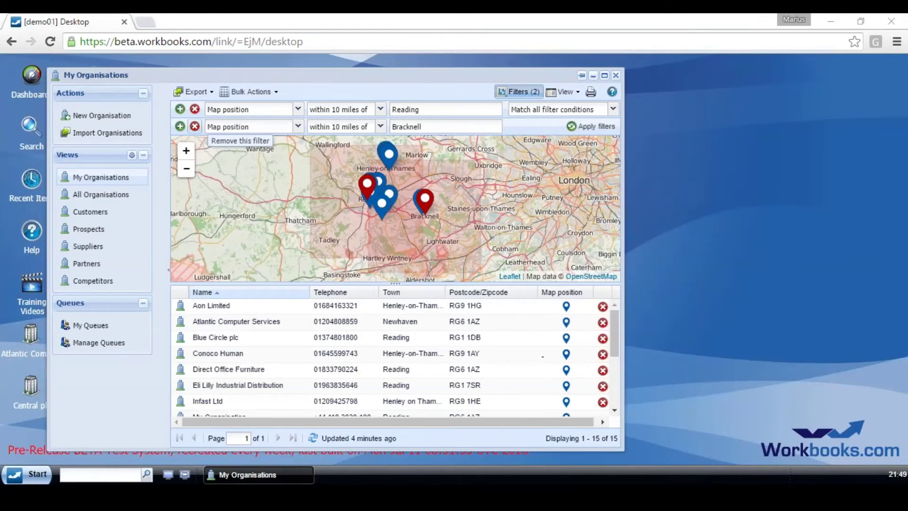
- Remove the Bracknell filter and change the Reading filter to within 10 miles of PERS-951
{"action": "left_click", "coordinate": [194, 126]}
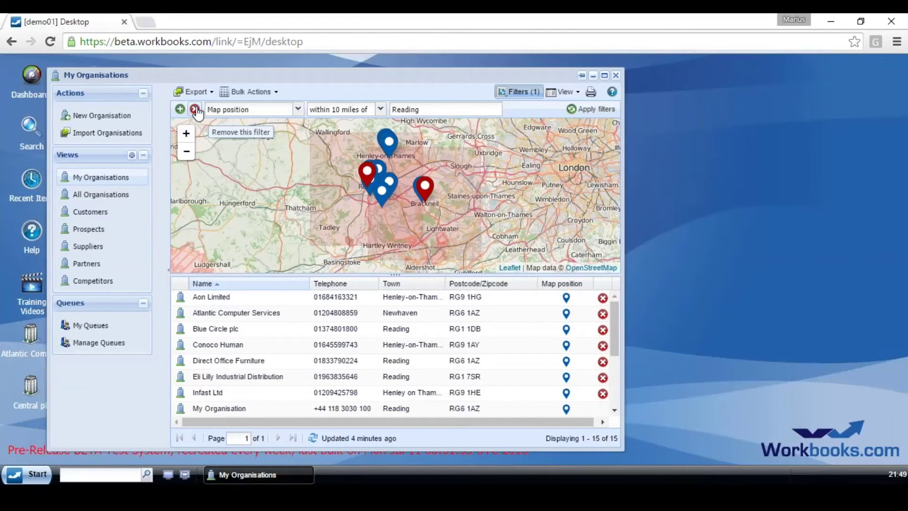
{"action": "double_click", "coordinate": [433, 108]}
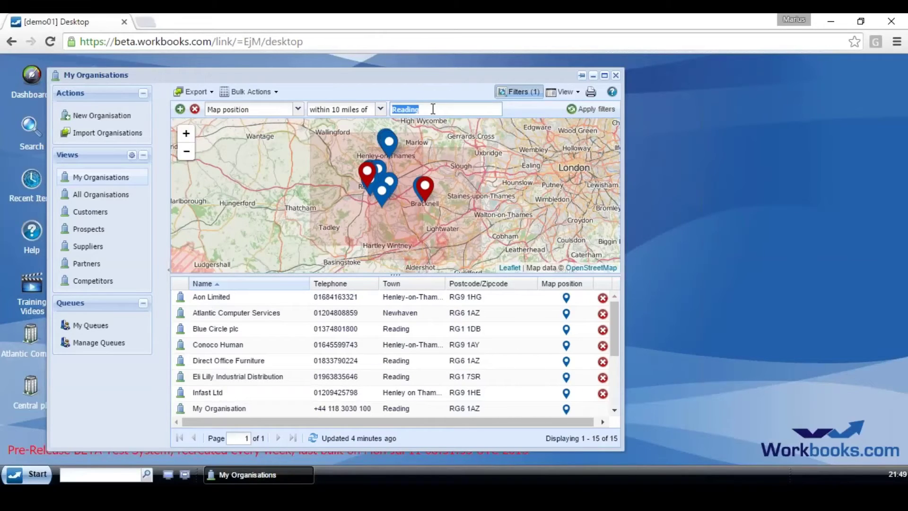
{"action": "type", "text": "PERS"}
{"action": "type", "text": "-"}
{"action": "type", "text": "951"}
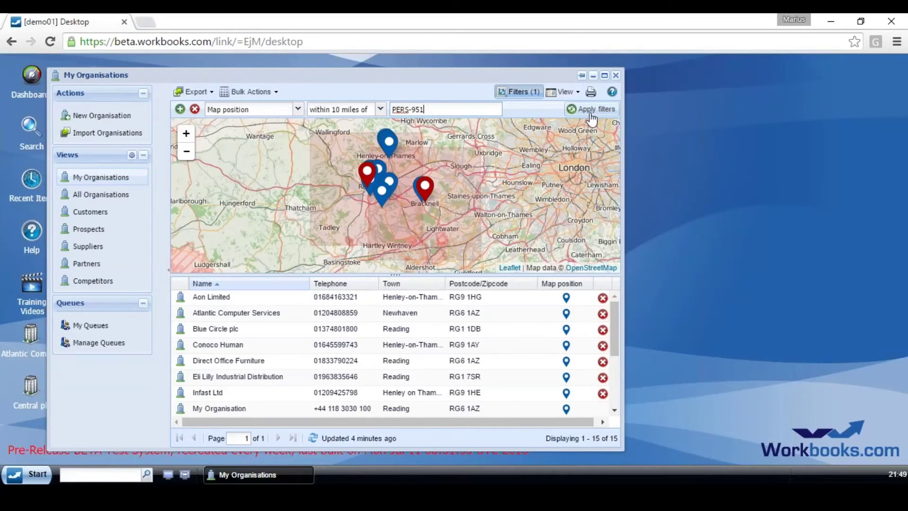
{"action": "left_click", "coordinate": [592, 110]}
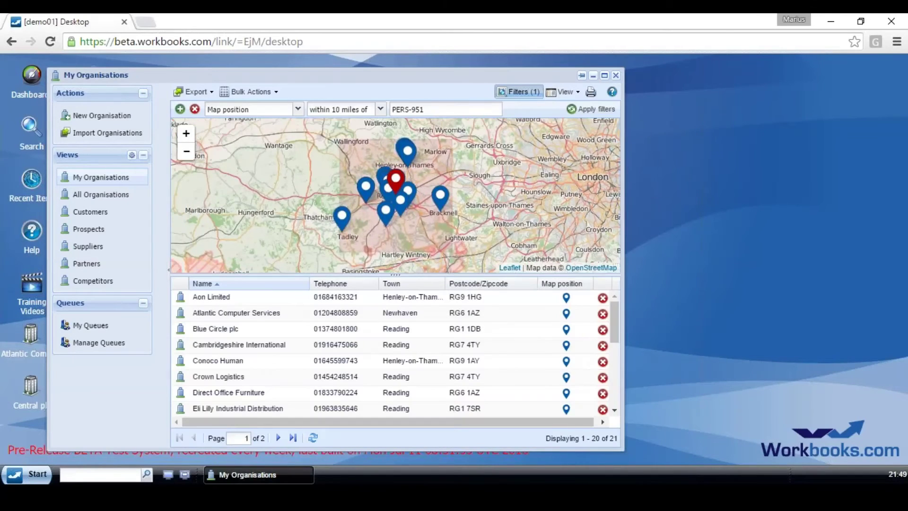
- Inspect map pins for the contact, Temple Security Ltd and First Handling, ending on First Handling's address
{"action": "left_click", "coordinate": [397, 184]}
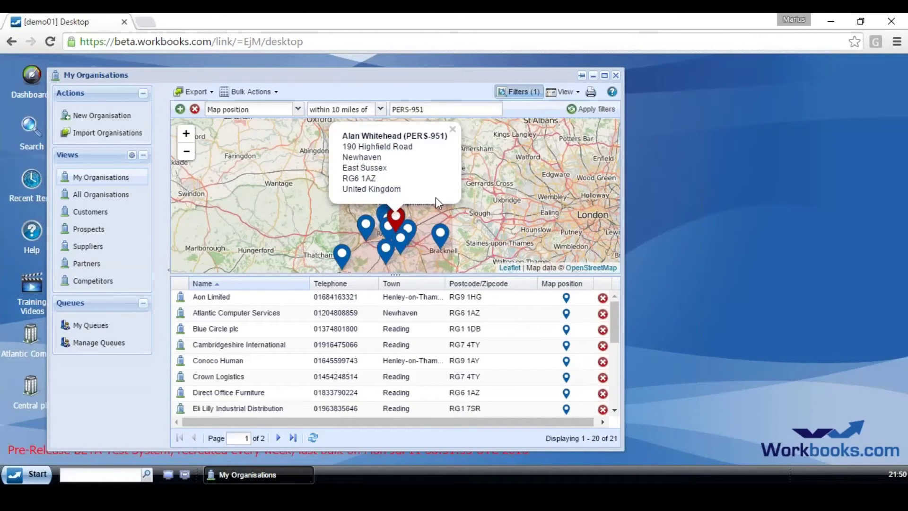
{"action": "left_click", "coordinate": [366, 227]}
{"action": "left_click", "coordinate": [342, 257]}
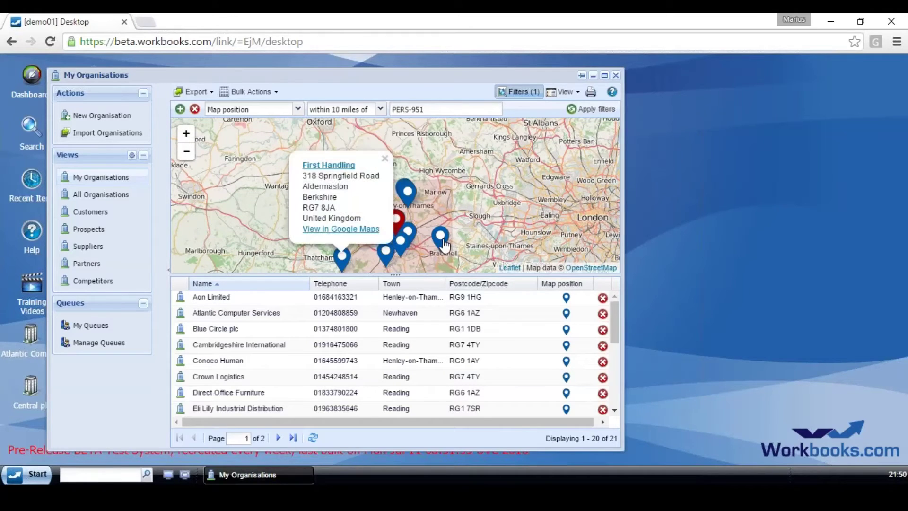
{"action": "left_click", "coordinate": [442, 242]}
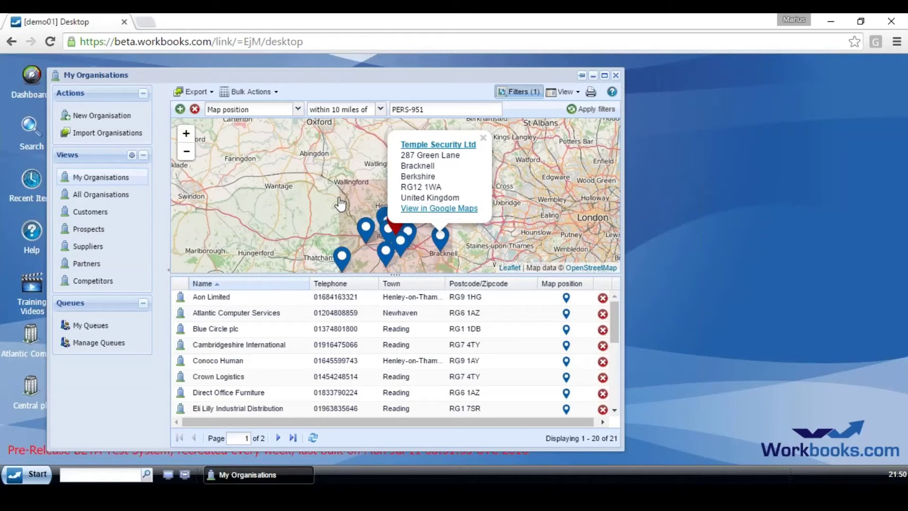
{"action": "left_click", "coordinate": [343, 259]}
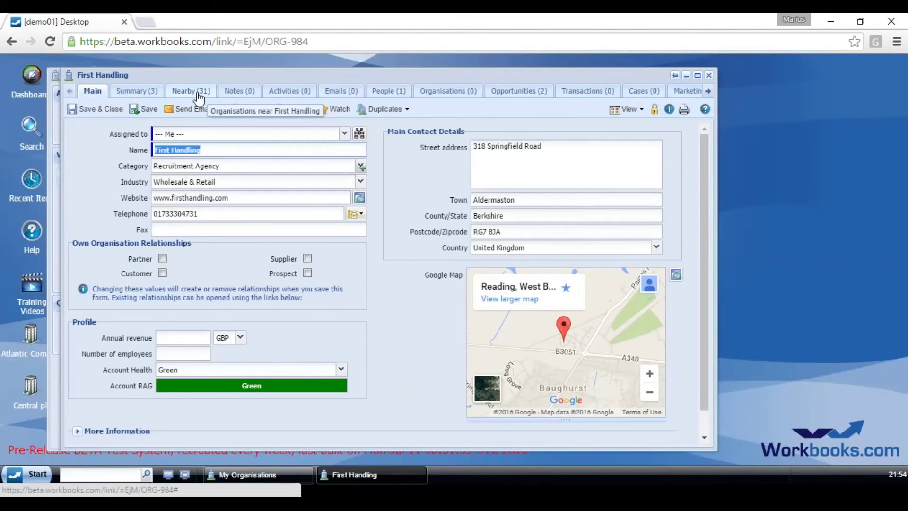
- Show First Handling's Nearby (31) tab listing organisations within 20 miles
{"action": "left_click", "coordinate": [197, 95]}
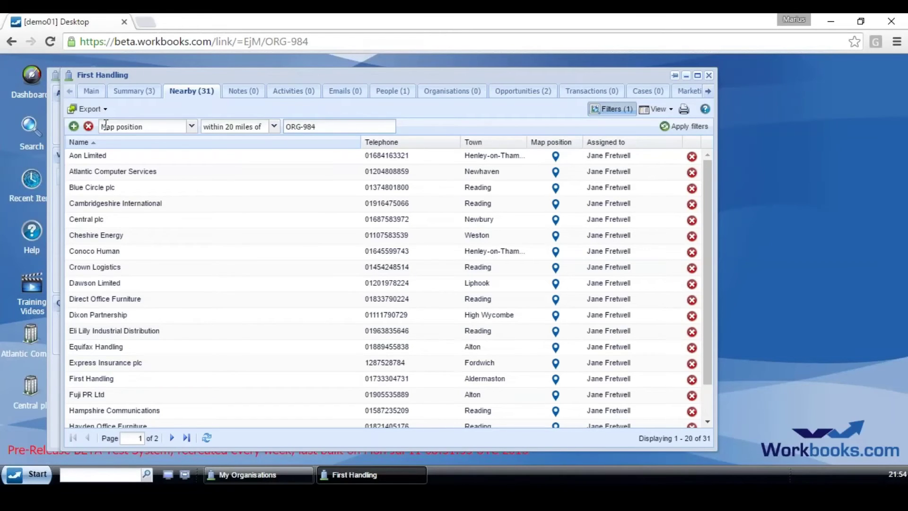
- Keep the 20-mile distance, view the 31 nearby organisations as a map, then close all windows
{"action": "mouse_move", "coordinate": [213, 142]}
{"action": "left_click", "coordinate": [273, 126]}
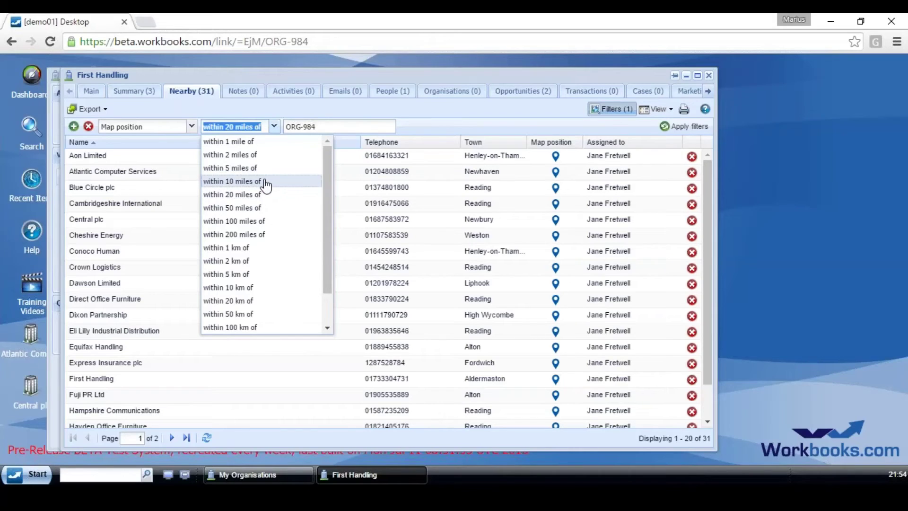
{"action": "left_click", "coordinate": [306, 108]}
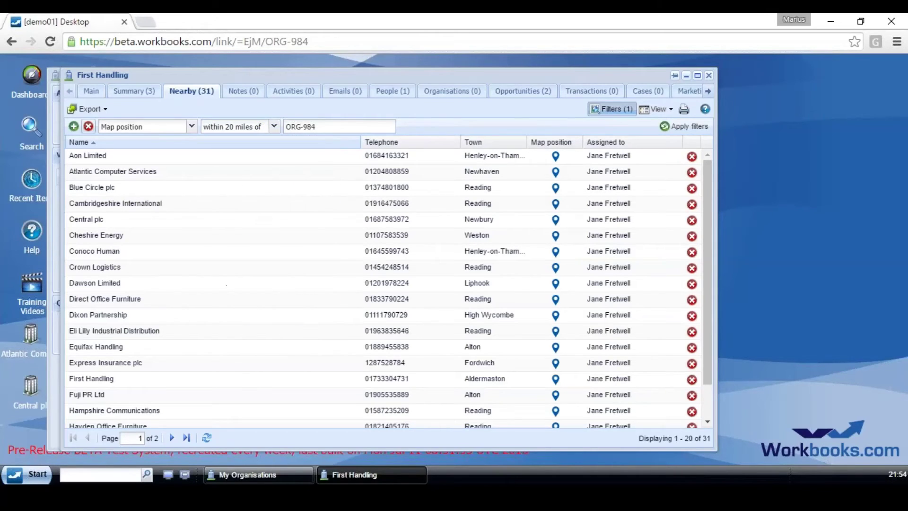
{"action": "left_click", "coordinate": [73, 127]}
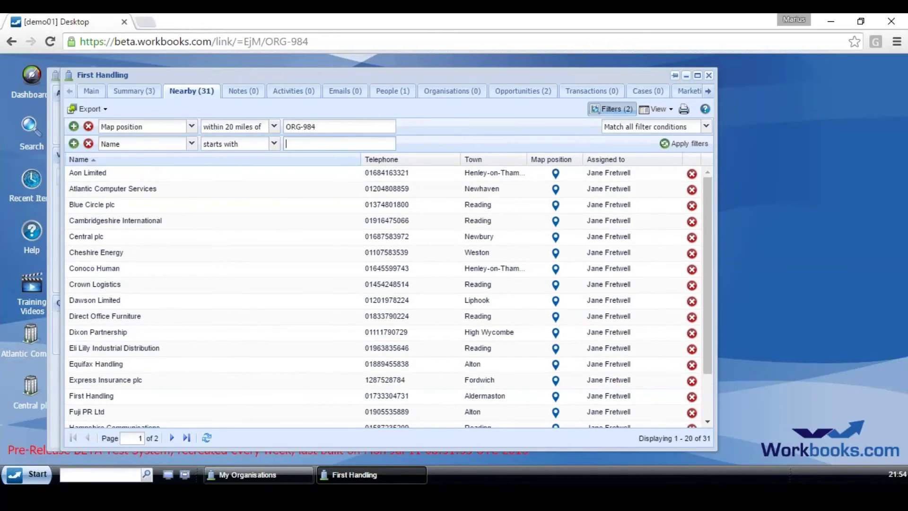
{"action": "left_click", "coordinate": [88, 144]}
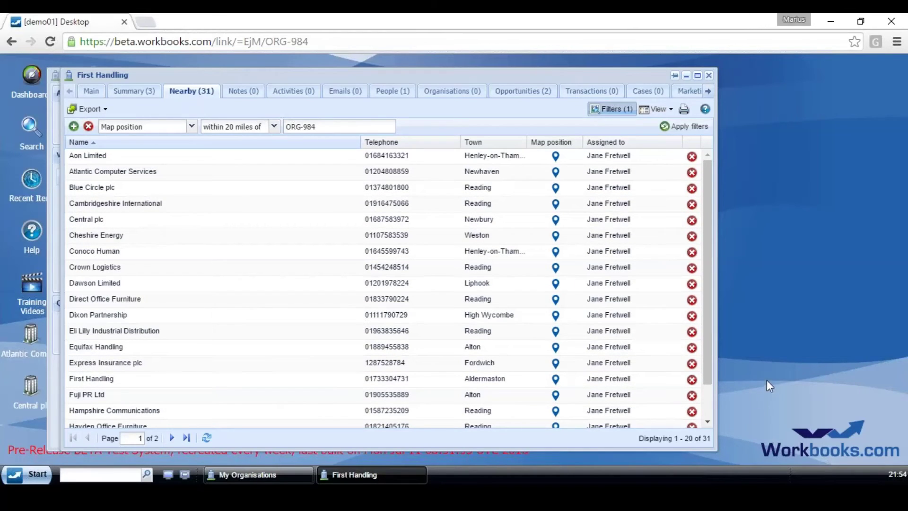
{"action": "left_click", "coordinate": [659, 109]}
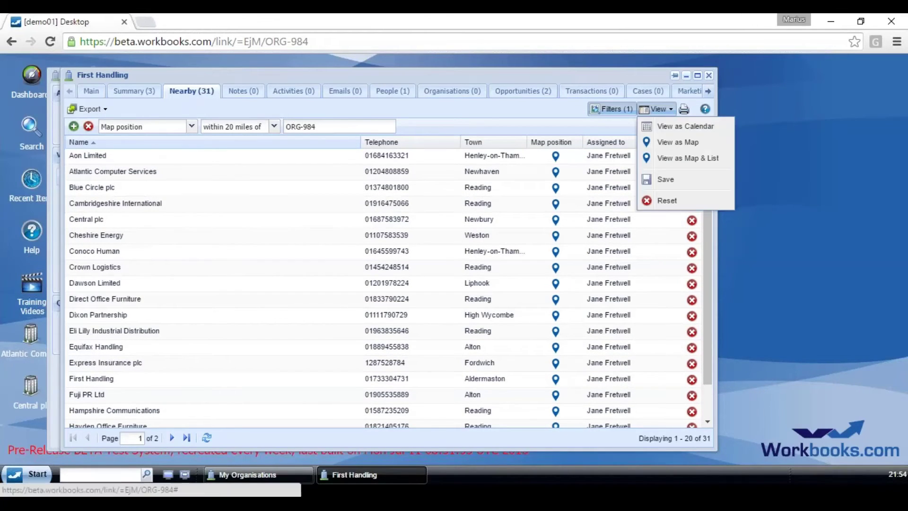
{"action": "left_click", "coordinate": [693, 145]}
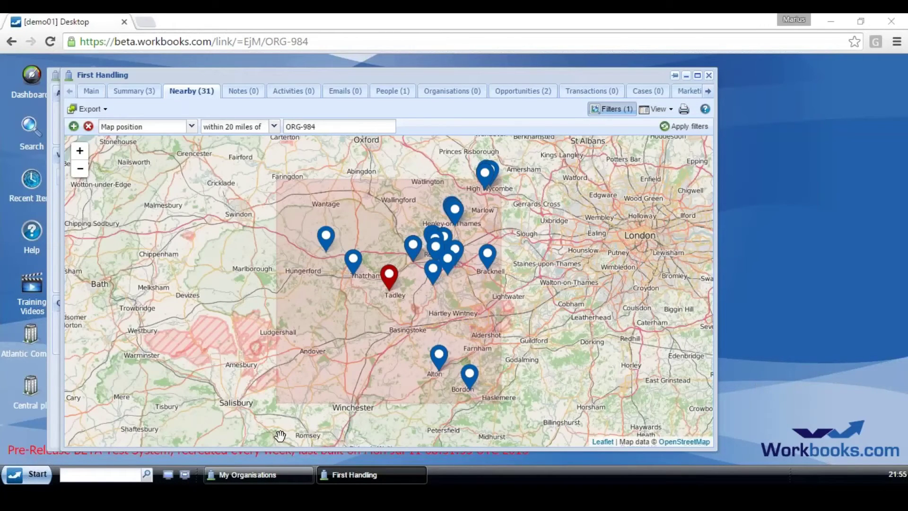
{"action": "left_click", "coordinate": [168, 475]}
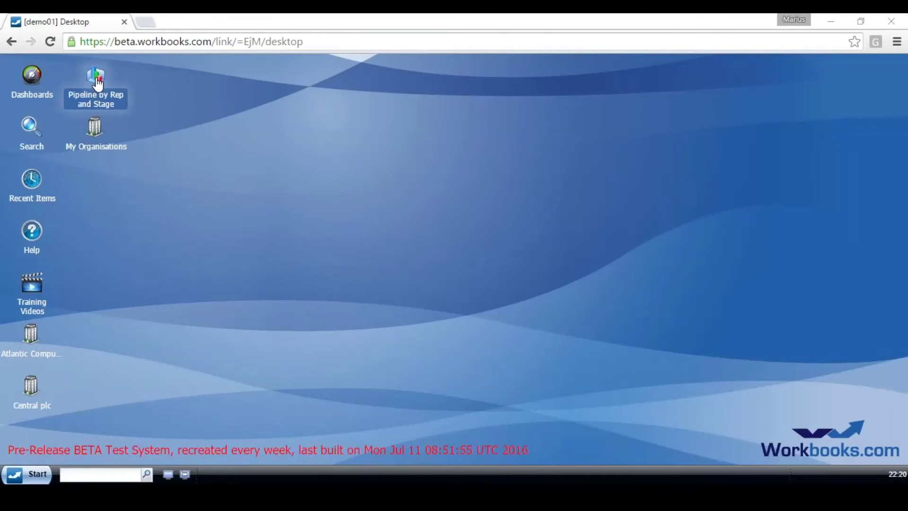
{"action": "left_click", "coordinate": [97, 84]}
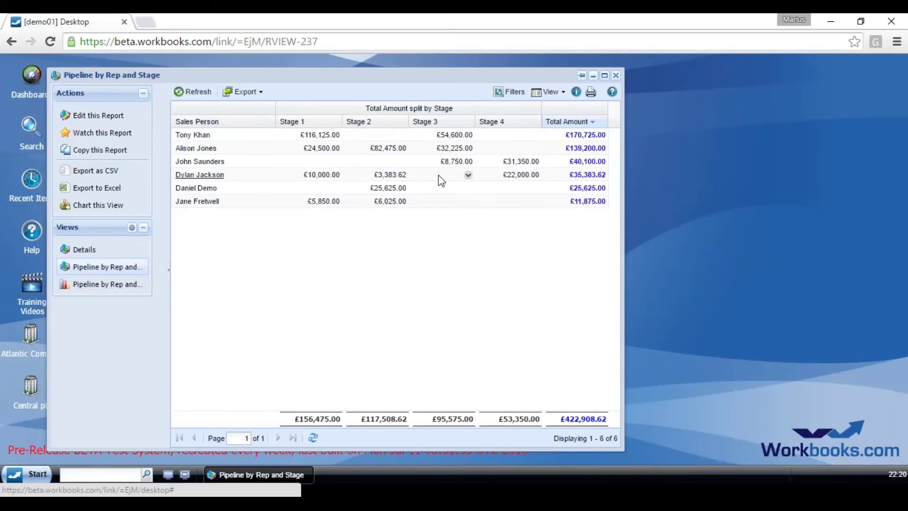
{"action": "mouse_move", "coordinate": [521, 162]}
{"action": "left_click", "coordinate": [535, 163]}
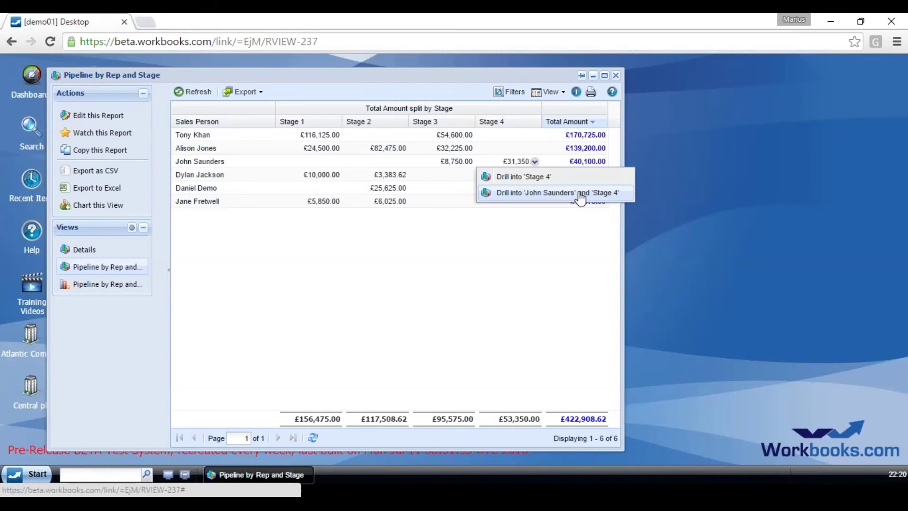
- Add a Map position column for the prospective customer organisation to the report's Details view
{"action": "left_click", "coordinate": [93, 115]}
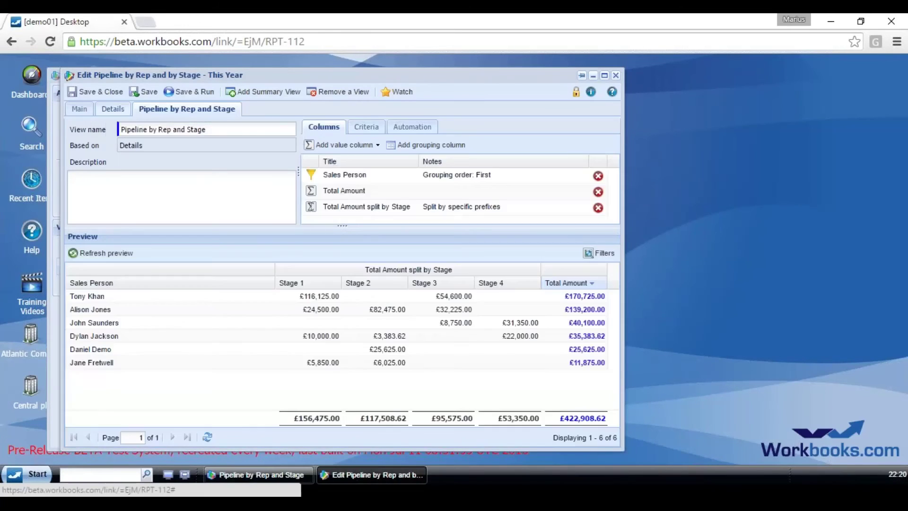
{"action": "left_click", "coordinate": [113, 108]}
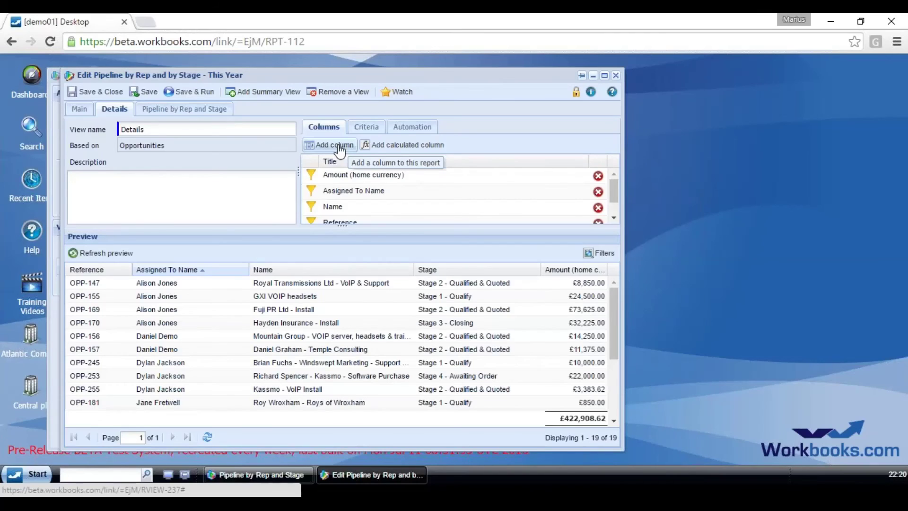
{"action": "left_click", "coordinate": [335, 145]}
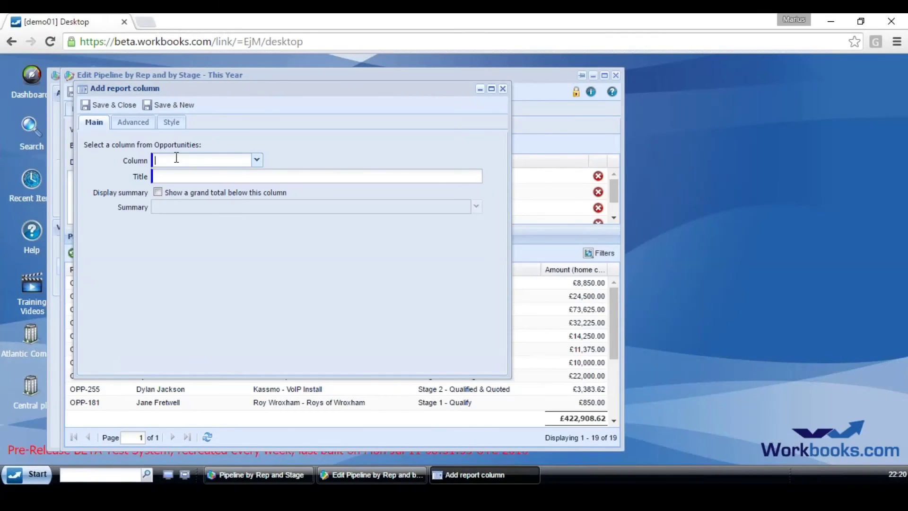
{"action": "type", "text": "pr"}
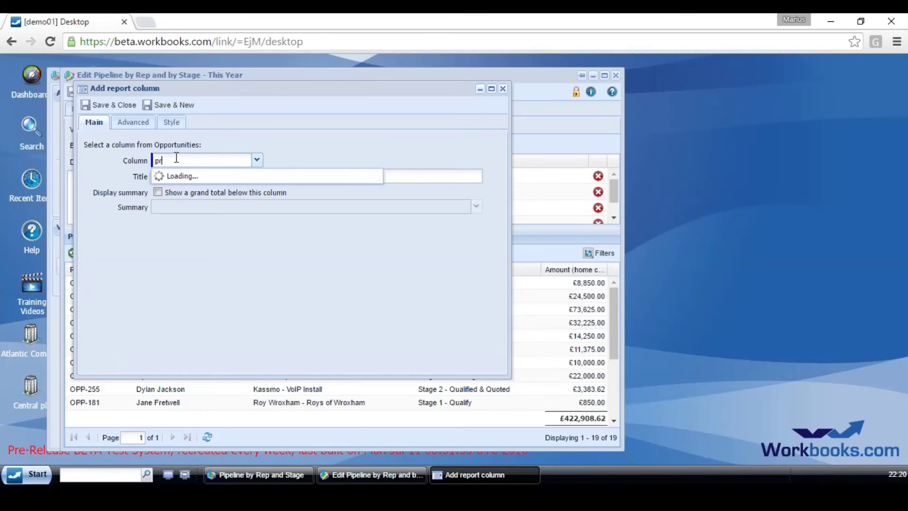
{"action": "left_click", "coordinate": [213, 219]}
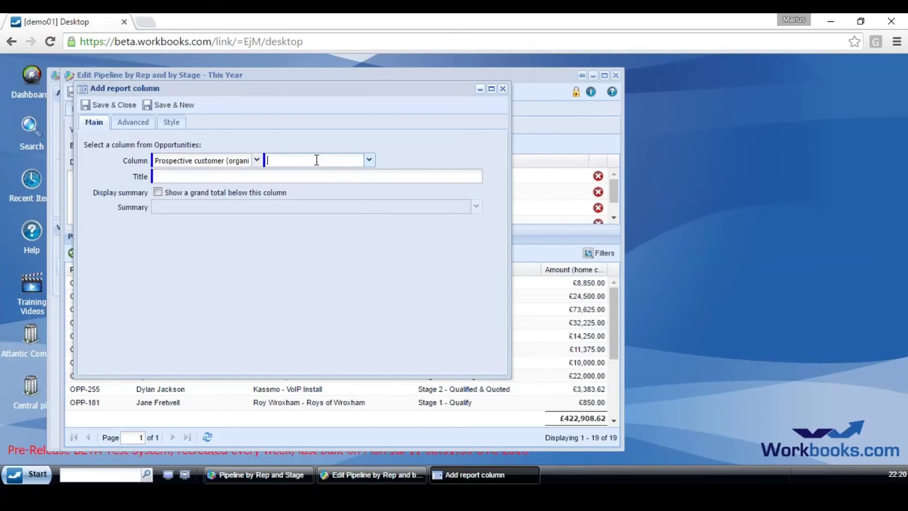
{"action": "type", "text": "map"}
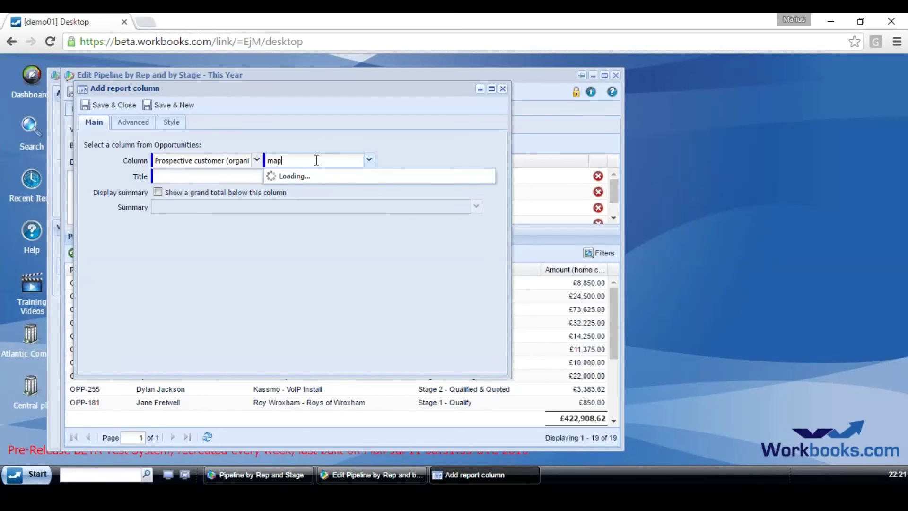
{"action": "left_click", "coordinate": [288, 177]}
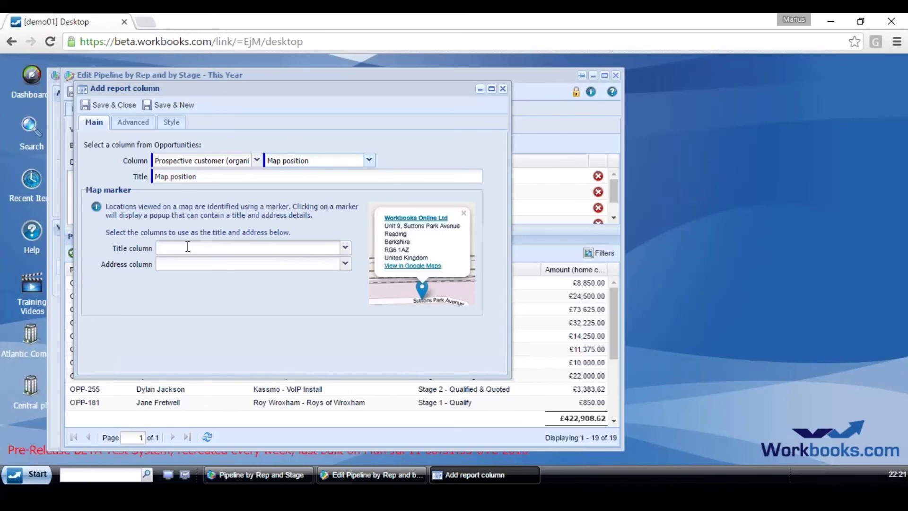
- Set the marker Title column to Name and Address column to Amount (home currency), then save the column
{"action": "left_click", "coordinate": [345, 249]}
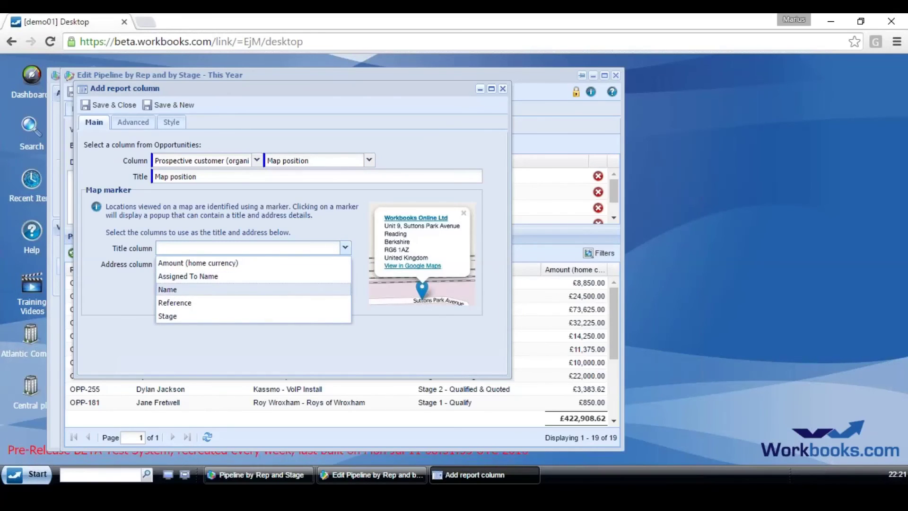
{"action": "left_click", "coordinate": [287, 289]}
{"action": "left_click", "coordinate": [346, 264]}
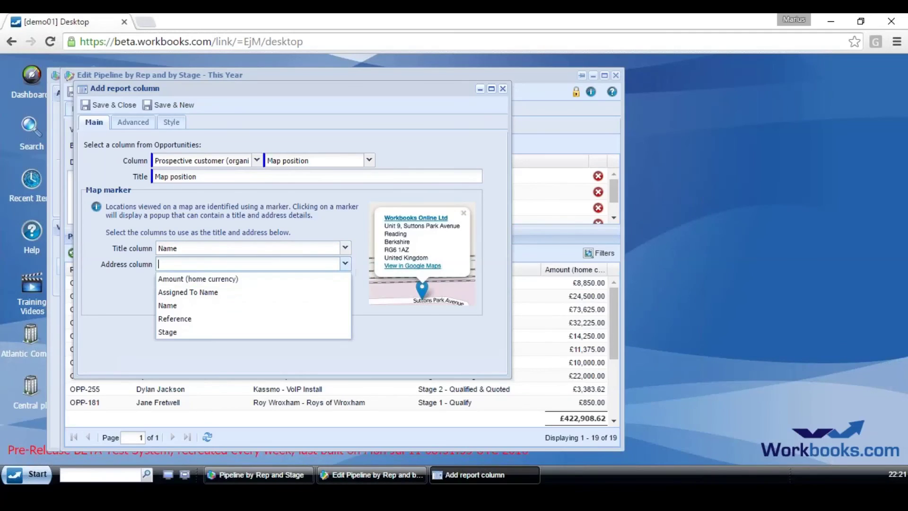
{"action": "left_click", "coordinate": [228, 281]}
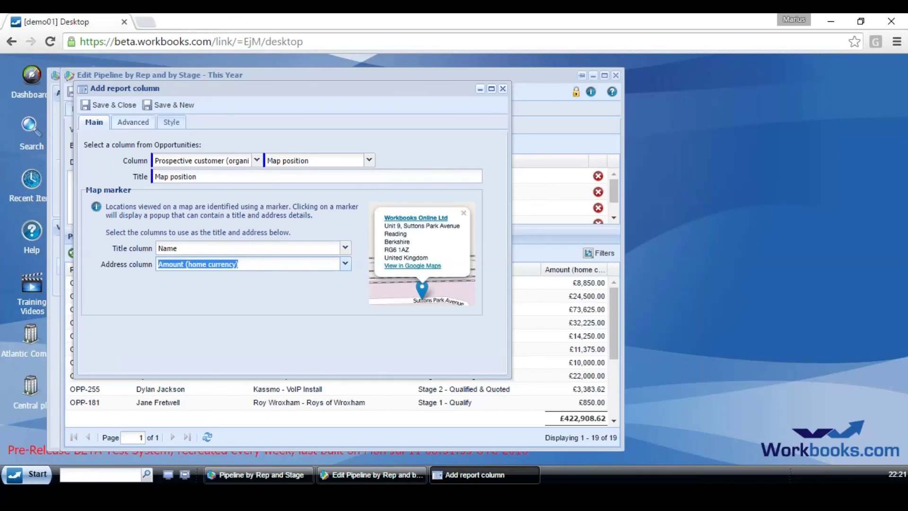
{"action": "left_click", "coordinate": [114, 105]}
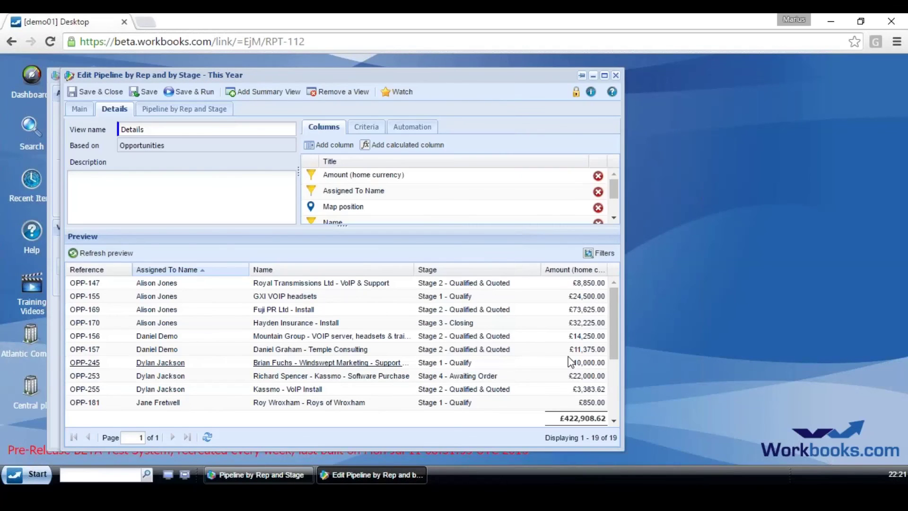
{"action": "left_click", "coordinate": [86, 92]}
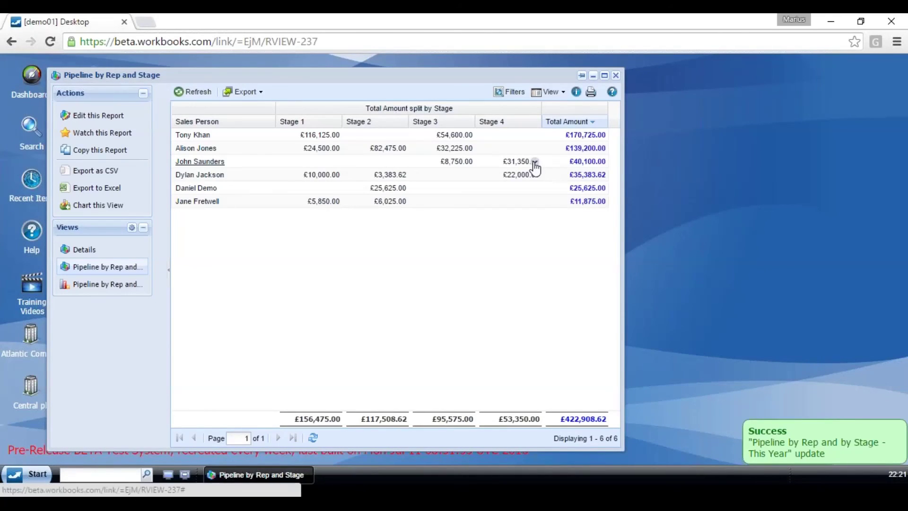
{"action": "left_click", "coordinate": [534, 168]}
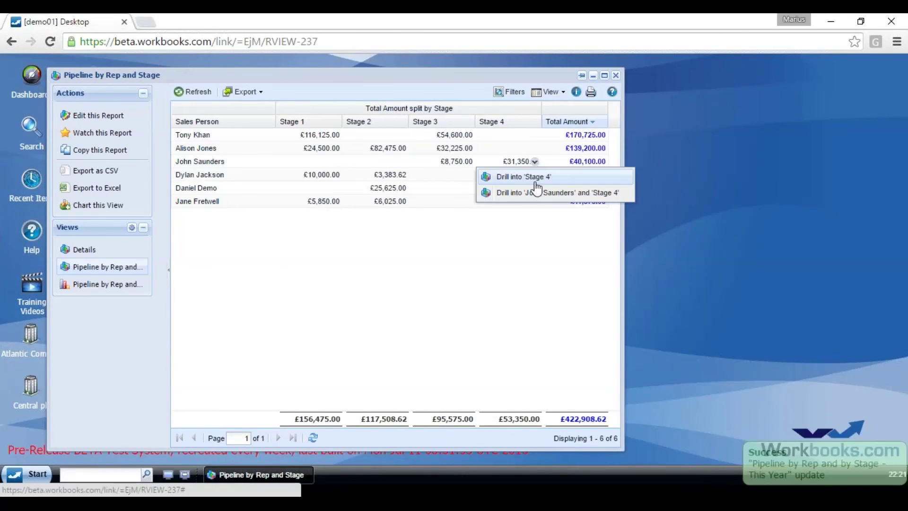
{"action": "left_click", "coordinate": [535, 192]}
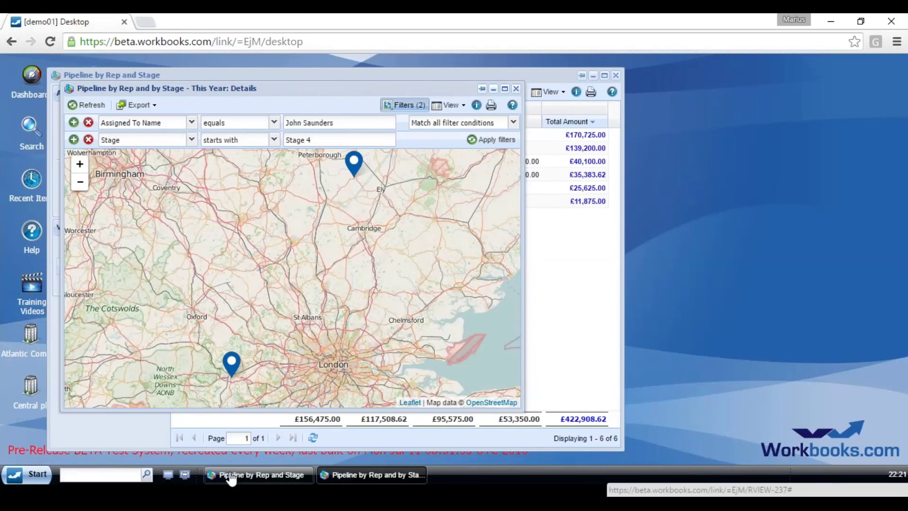
{"action": "left_click", "coordinate": [234, 366]}
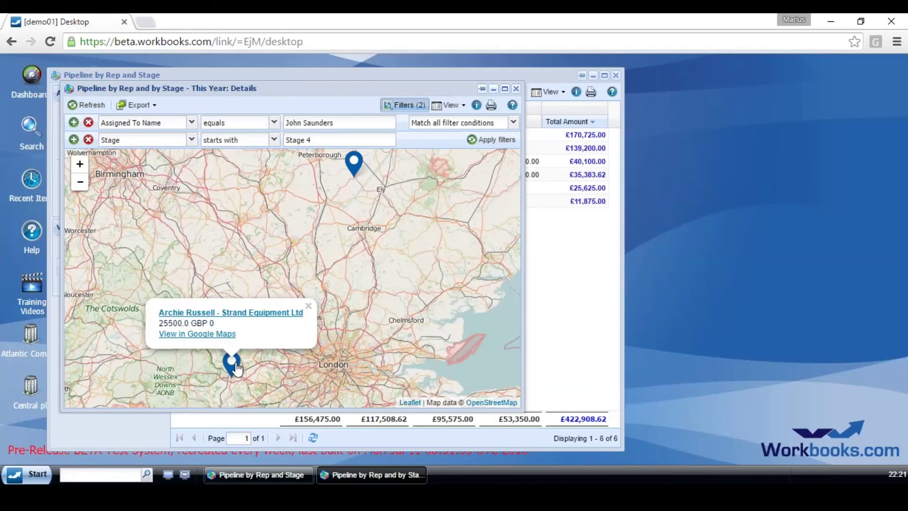